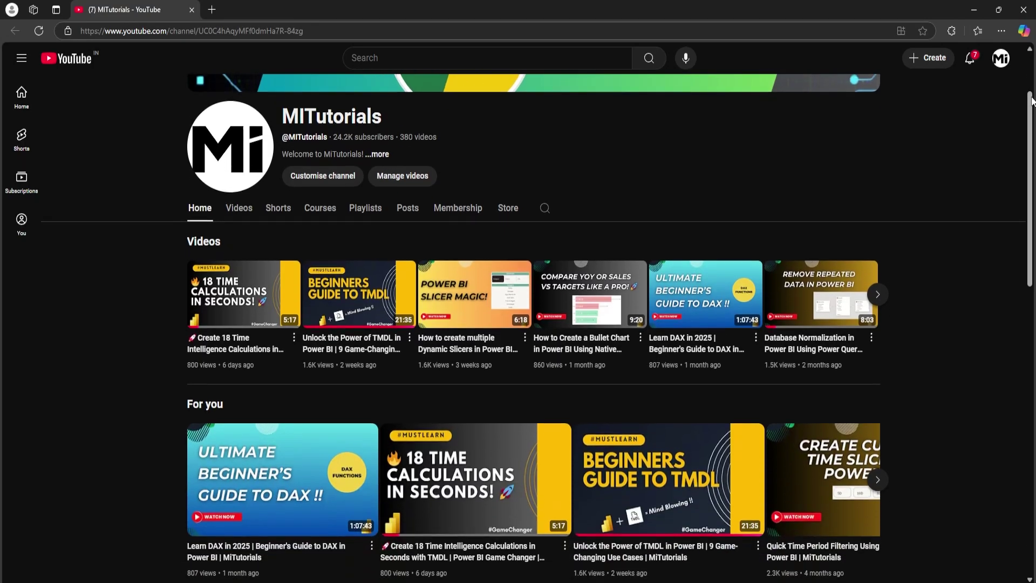
pyautogui.scroll(-4, 1031, 100)
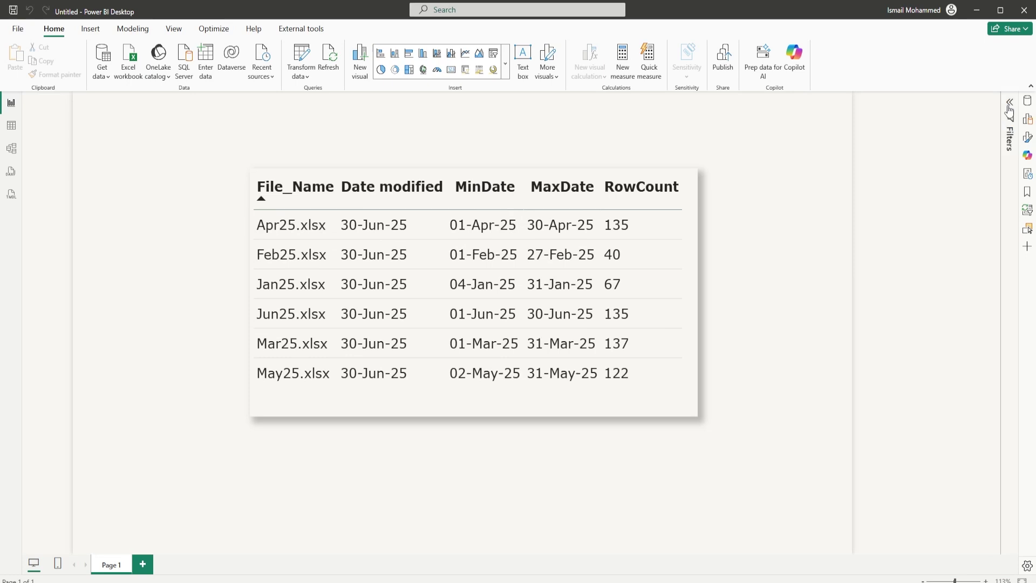
# Open Power Query Editor and show the ShareDrive query's M code in Advanced Editor.
pyautogui.click(300, 84)
pyautogui.click(308, 101)
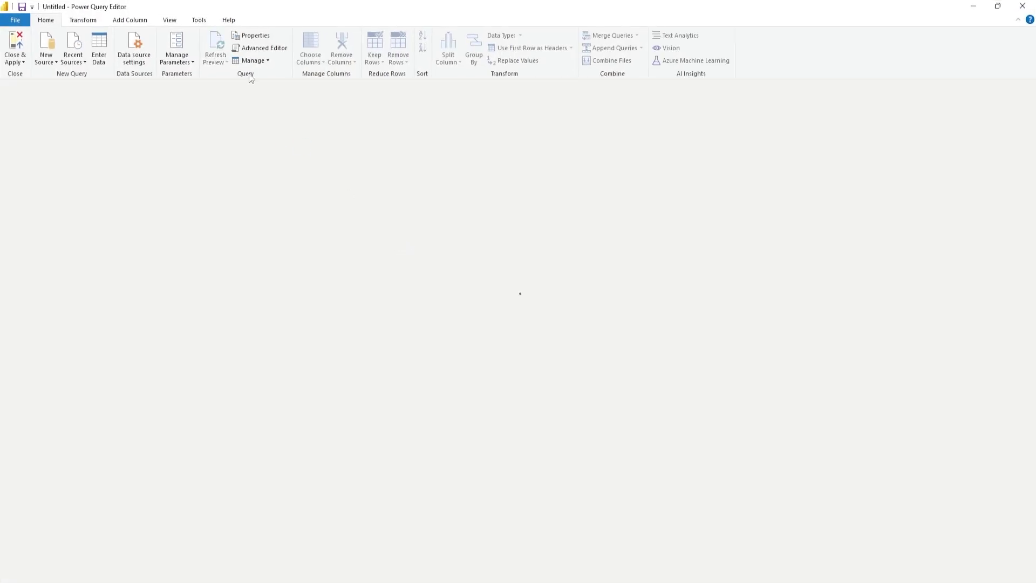
pyautogui.click(258, 50)
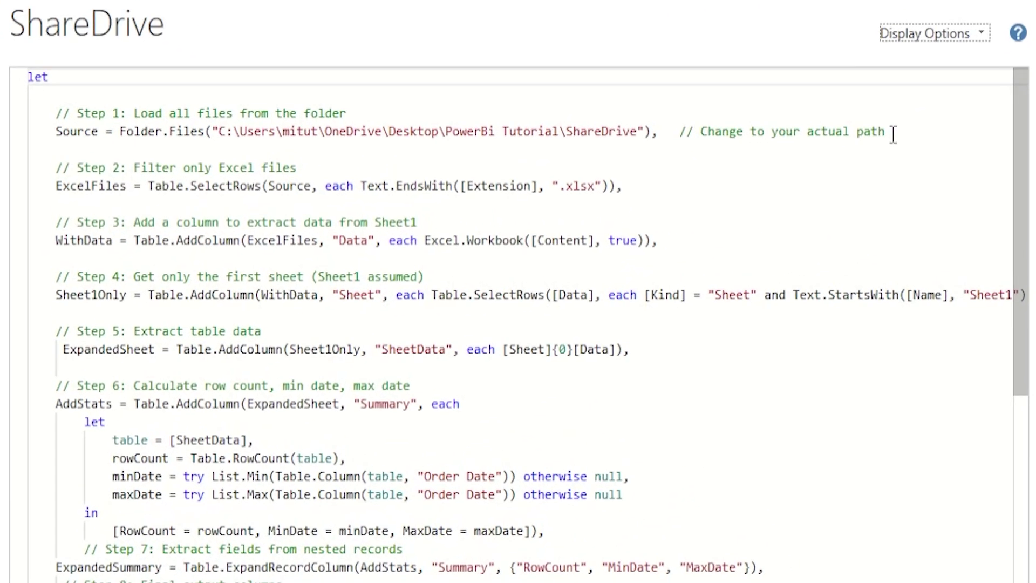
# Highlight the Step 1 Source line with its Folder.Files call and folder path.
pyautogui.moveTo(703, 170); pyautogui.dragTo(330, 160)
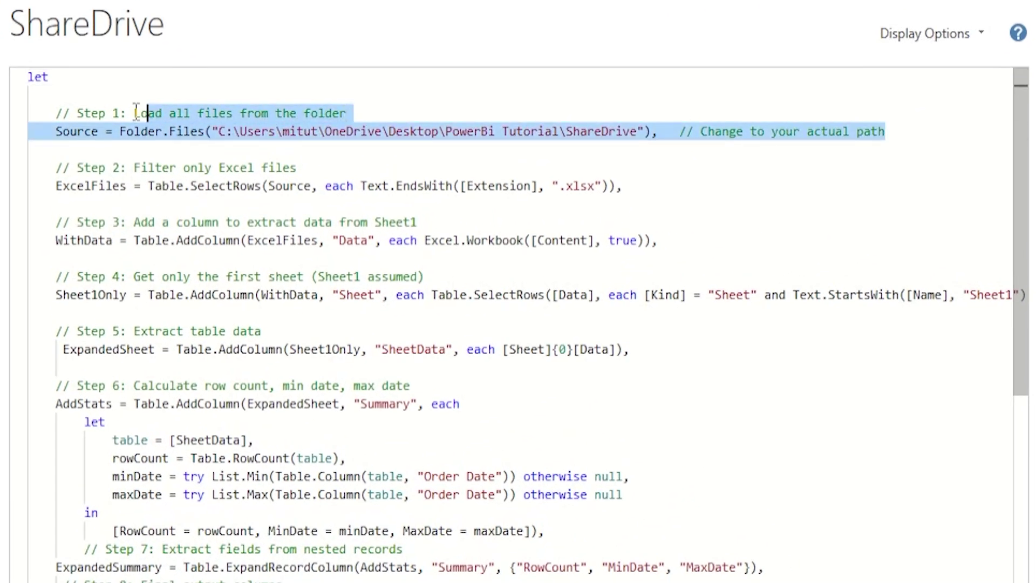
pyautogui.click(330, 179)
pyautogui.moveTo(120, 131); pyautogui.dragTo(651, 132)
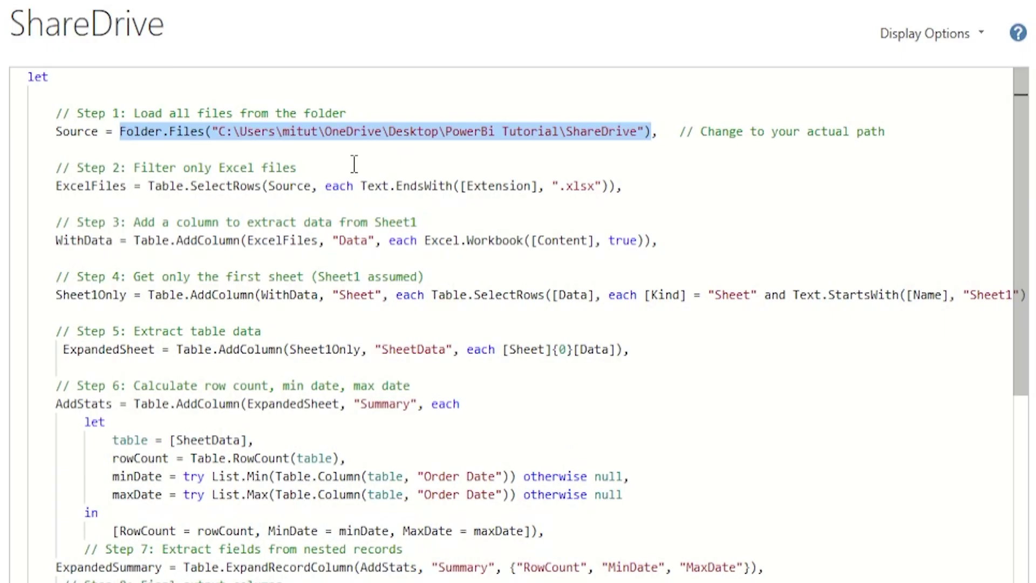
pyautogui.click(387, 156)
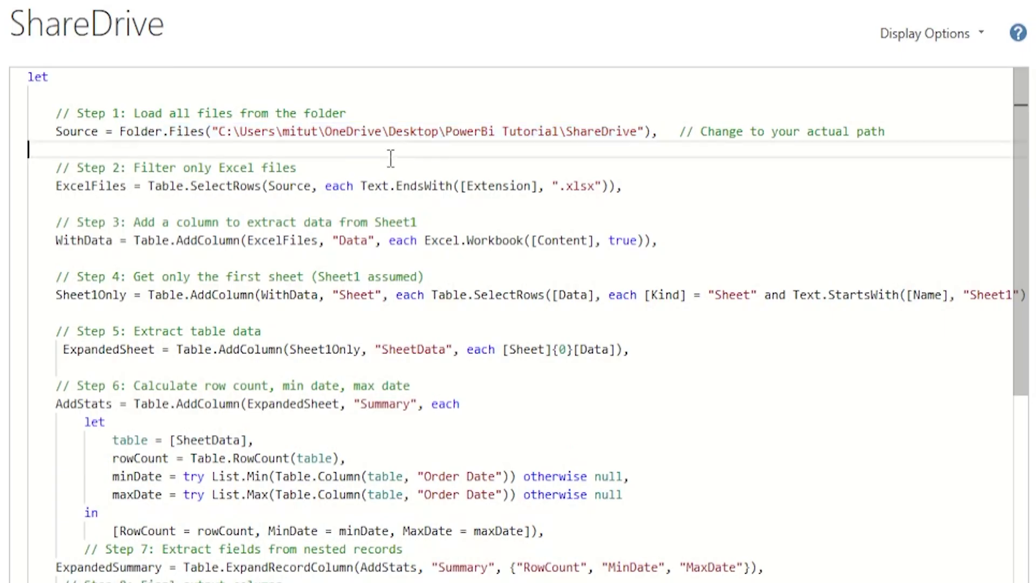
pyautogui.moveTo(53, 134); pyautogui.dragTo(661, 138)
pyautogui.click(351, 159)
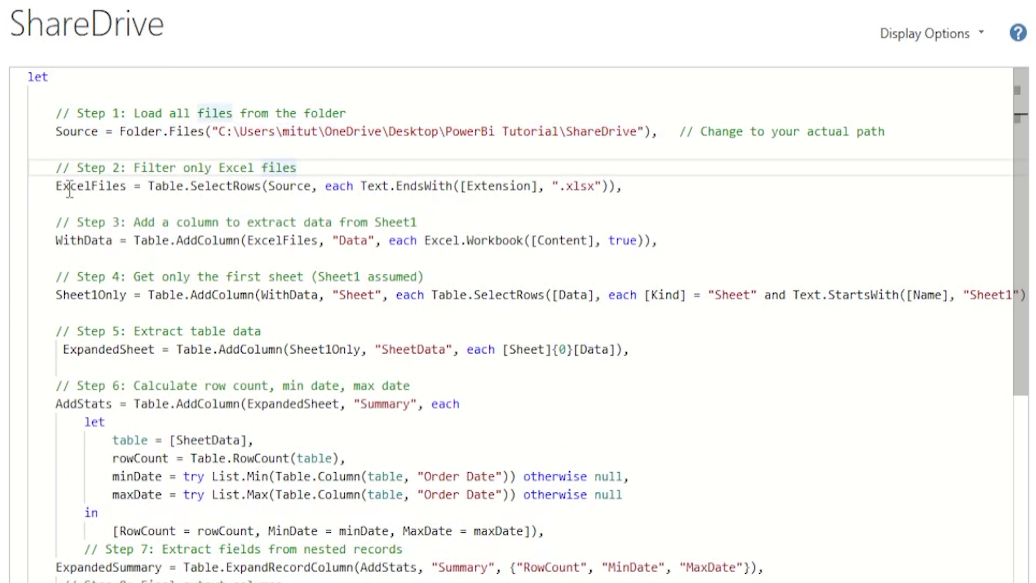
pyautogui.moveTo(150, 186); pyautogui.dragTo(594, 190)
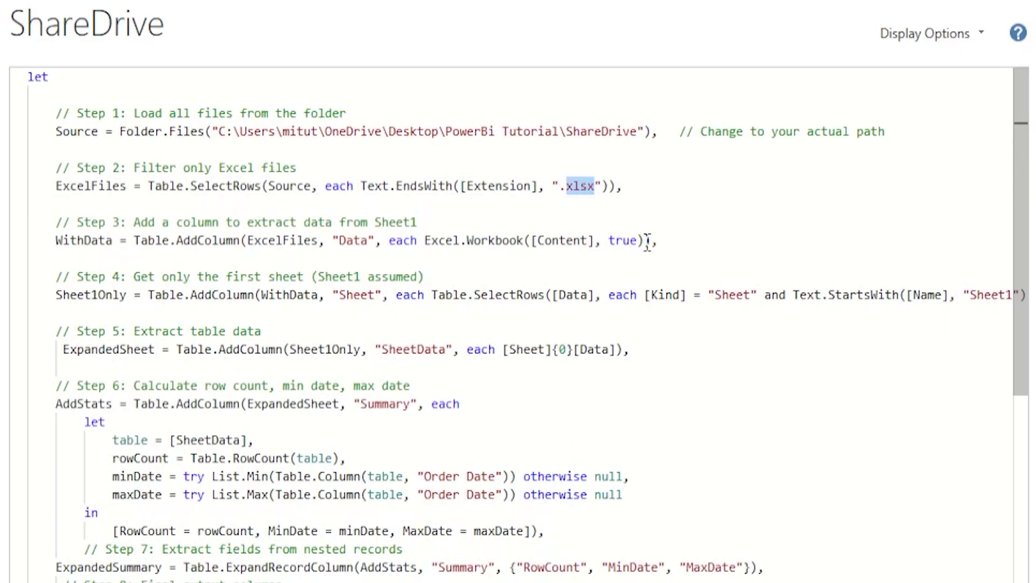
pyautogui.write('csv')
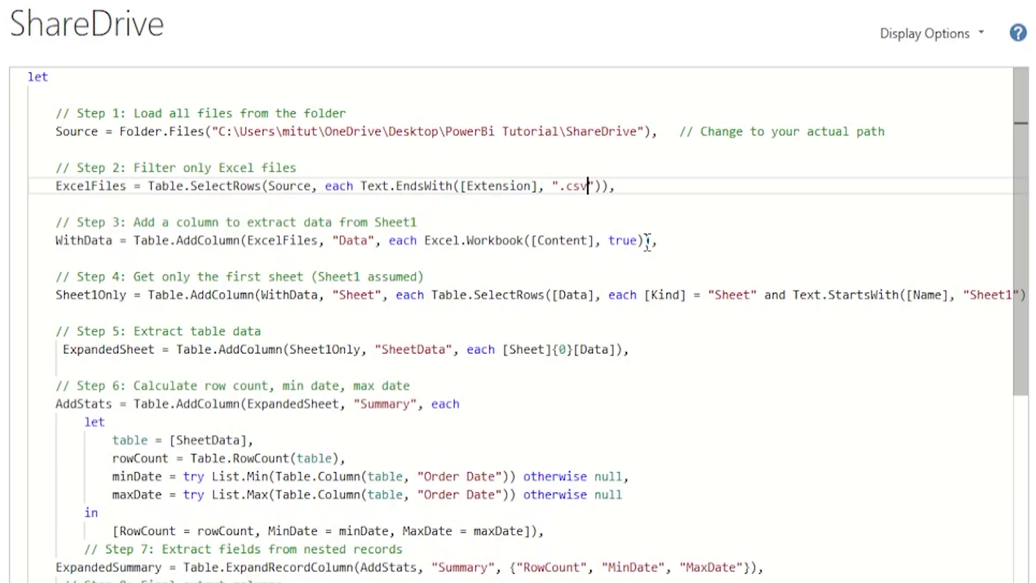
pyautogui.hotkey('ctrl', 'z')
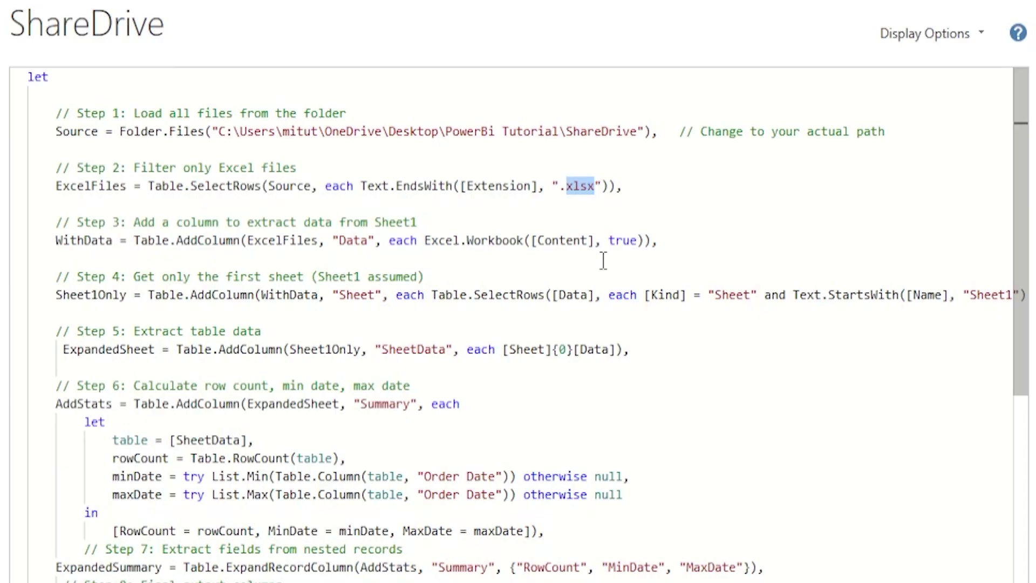
pyautogui.moveTo(432, 240); pyautogui.dragTo(643, 241)
pyautogui.click(684, 246)
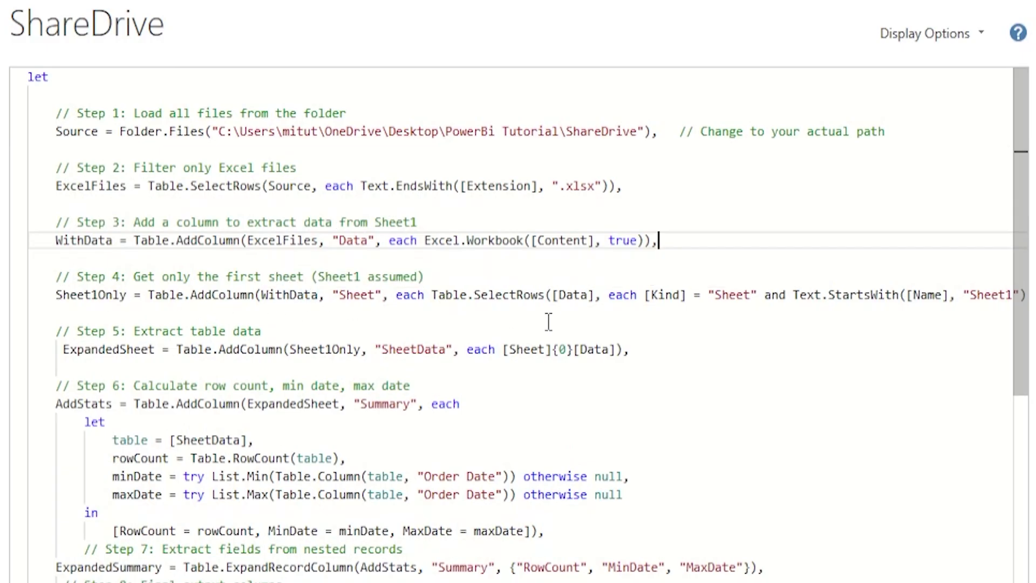
pyautogui.moveTo(714, 294); pyautogui.dragTo(764, 295)
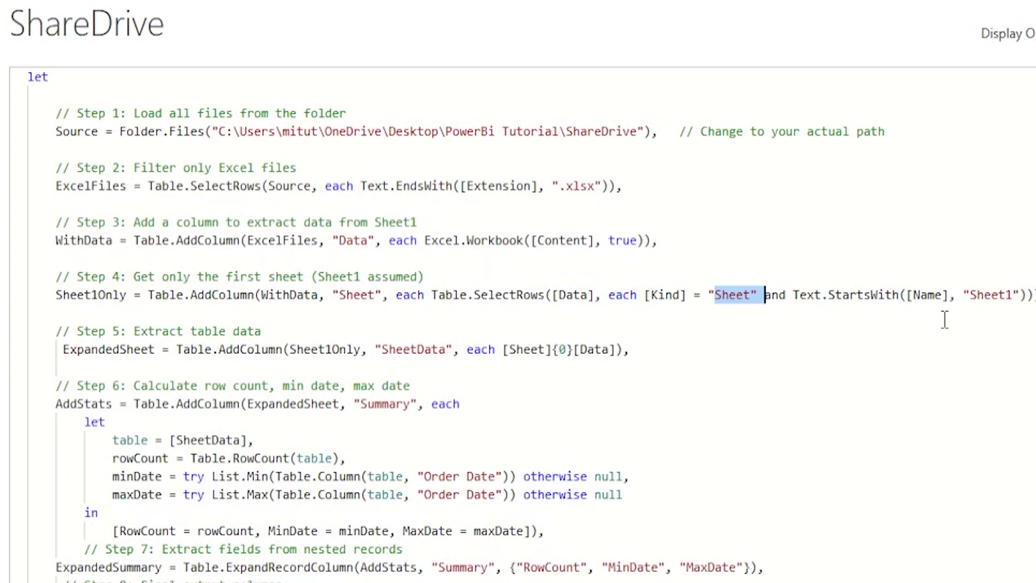
pyautogui.moveTo(966, 294); pyautogui.dragTo(1019, 294)
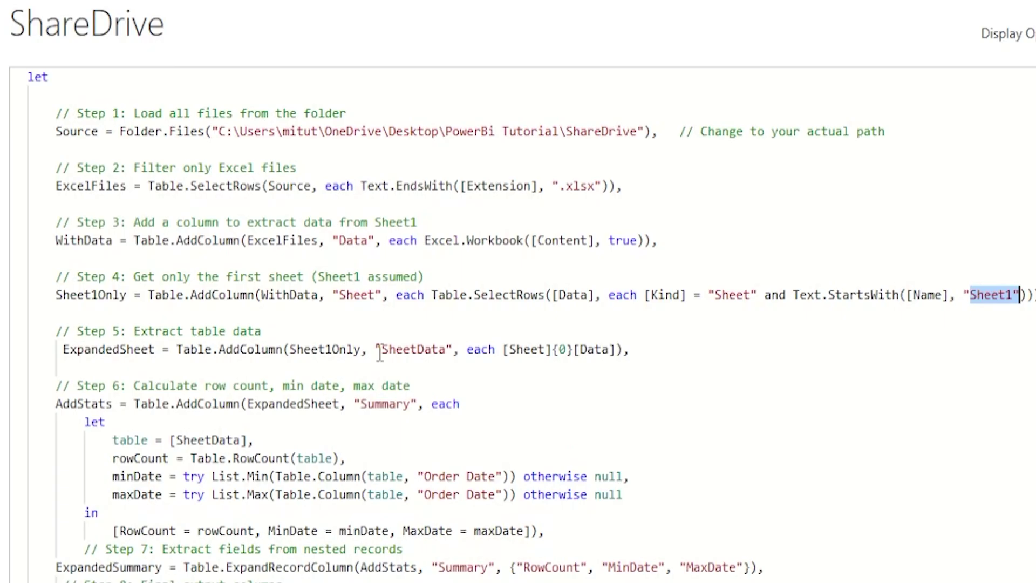
pyautogui.doubleClick(999, 295)
pyautogui.click(284, 362)
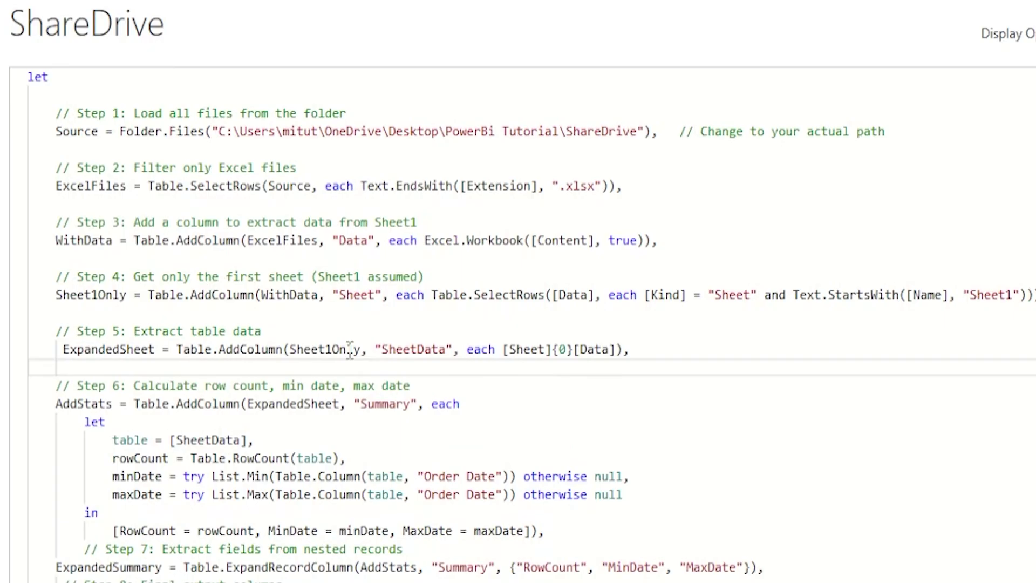
pyautogui.moveTo(347, 350)
pyautogui.click(507, 352)
pyautogui.moveTo(504, 352); pyautogui.dragTo(622, 358)
pyautogui.click(656, 358)
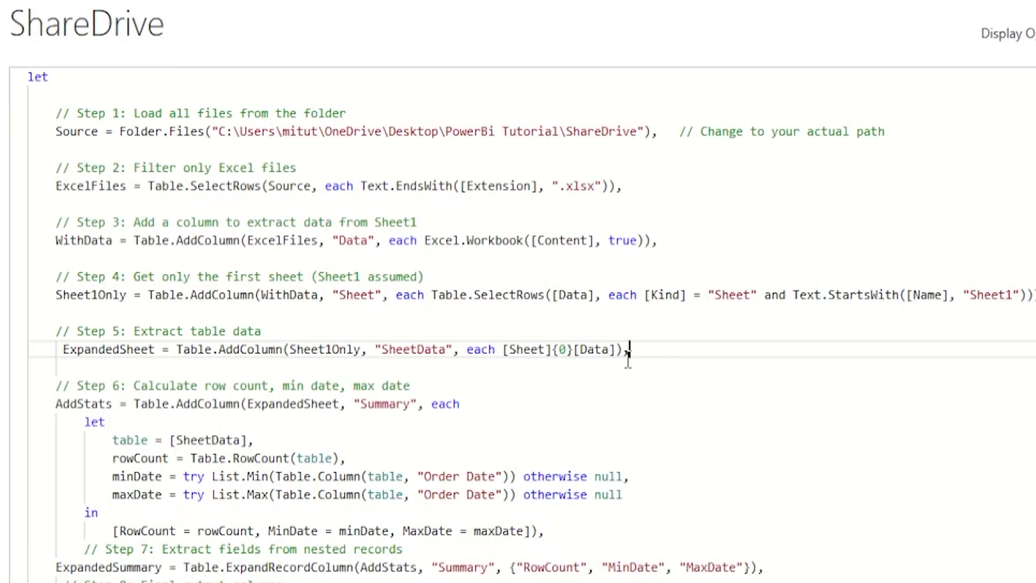
# Review the Step 6 row count and min/max Order Date lines, including the otherwise null fallback.
pyautogui.scroll(-2, 136, 404)
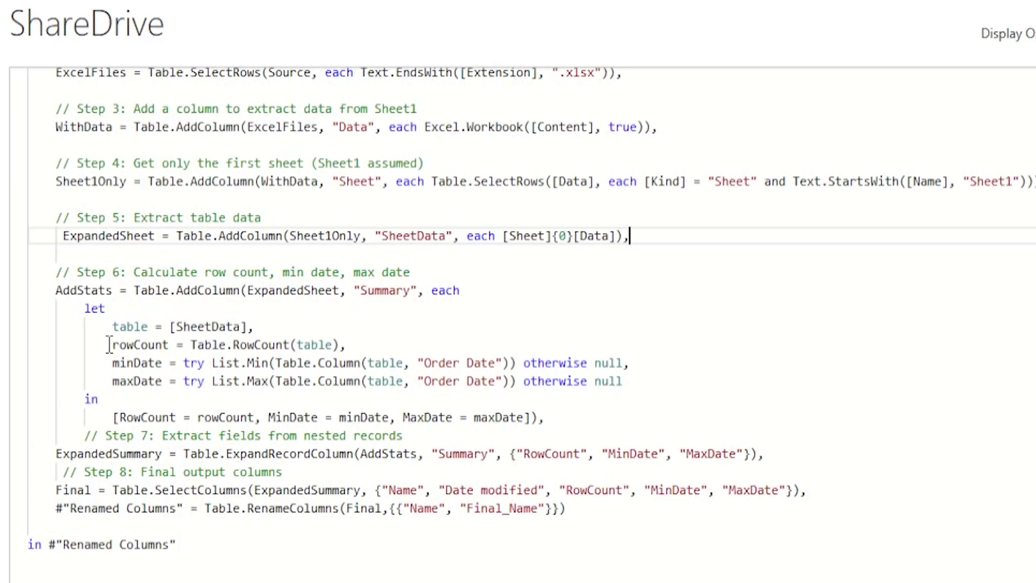
pyautogui.moveTo(110, 344); pyautogui.dragTo(205, 344)
pyautogui.moveTo(110, 362); pyautogui.dragTo(629, 362)
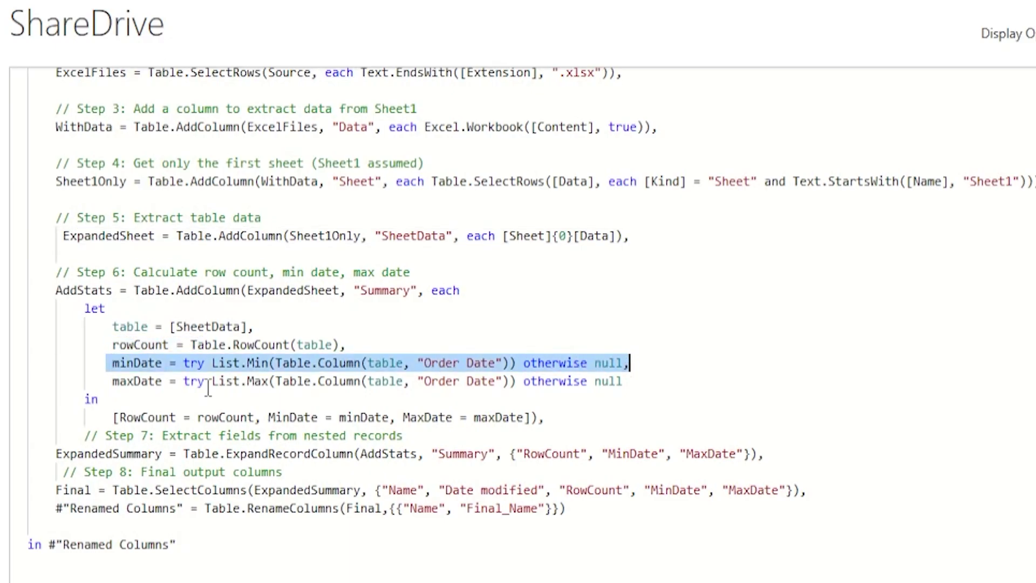
pyautogui.moveTo(112, 381); pyautogui.dragTo(613, 400)
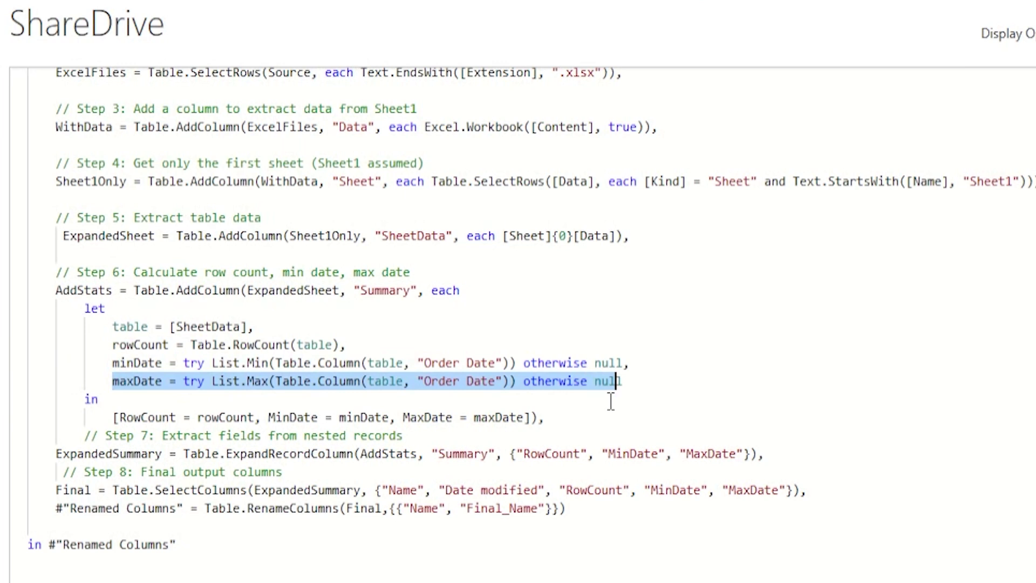
pyautogui.click(526, 391)
pyautogui.moveTo(524, 382)
pyautogui.mouseDown()
pyautogui.moveTo(633, 386)
pyautogui.moveTo(537, 383)
pyautogui.mouseUp()
pyautogui.click(574, 398)
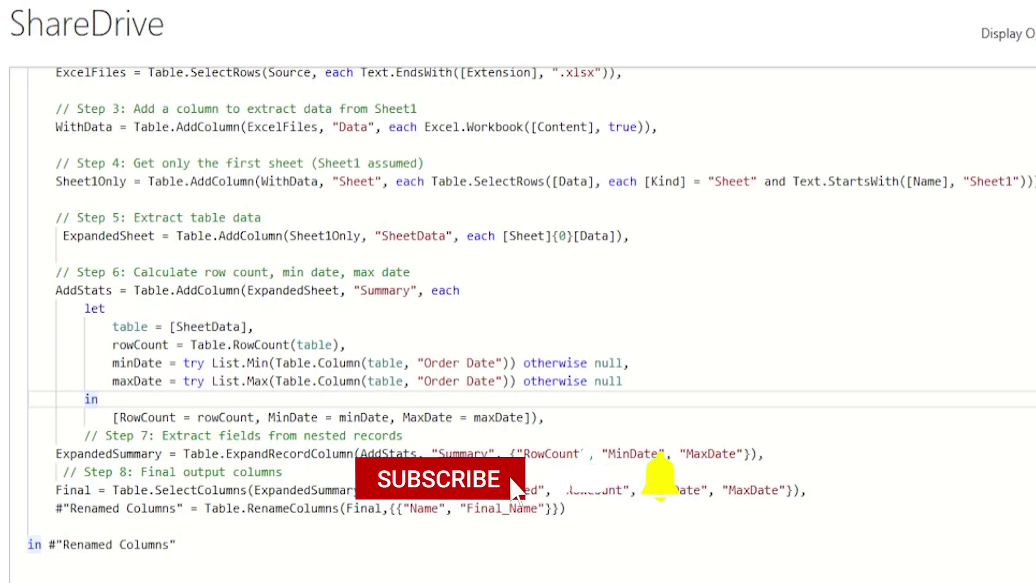
# Remove the extra indentation before the '// Step 7' comment.
pyautogui.click(85, 436)
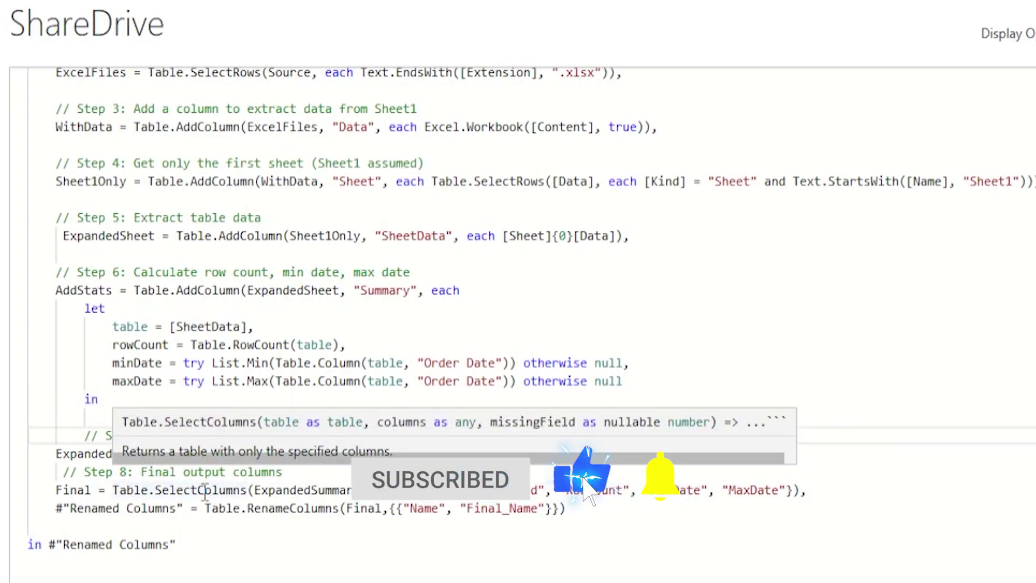
pyautogui.press('BackSpace')
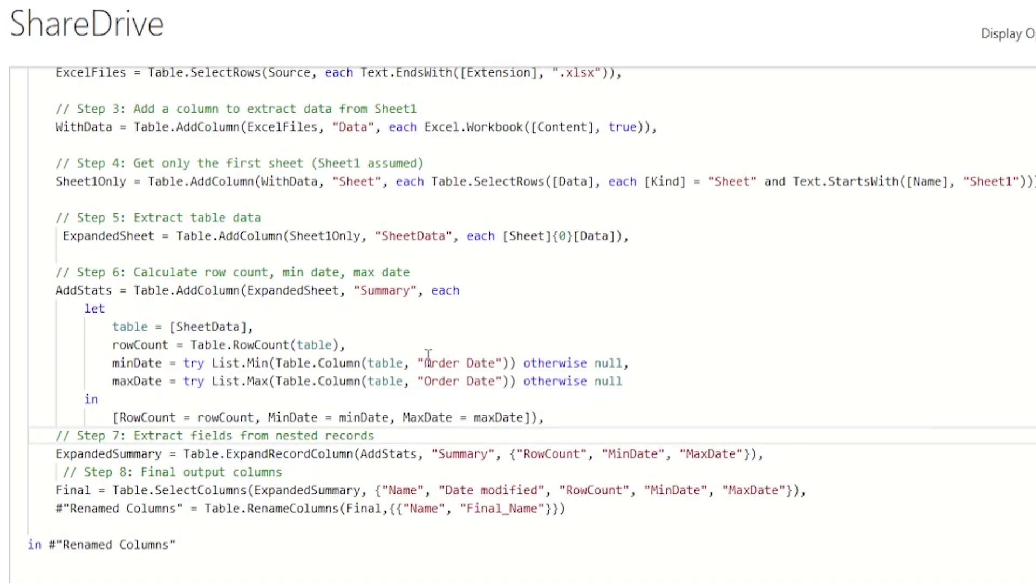
pyautogui.moveTo(424, 360); pyautogui.dragTo(497, 360)
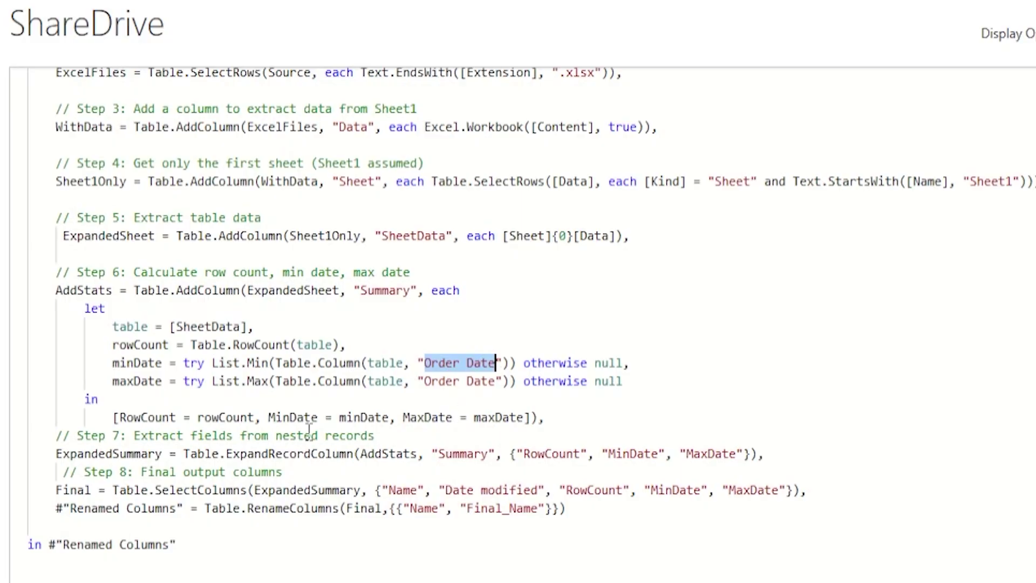
# Change "Final_Name" to "File_Name" in the Table.RenameColumns step.
pyautogui.click(85, 457)
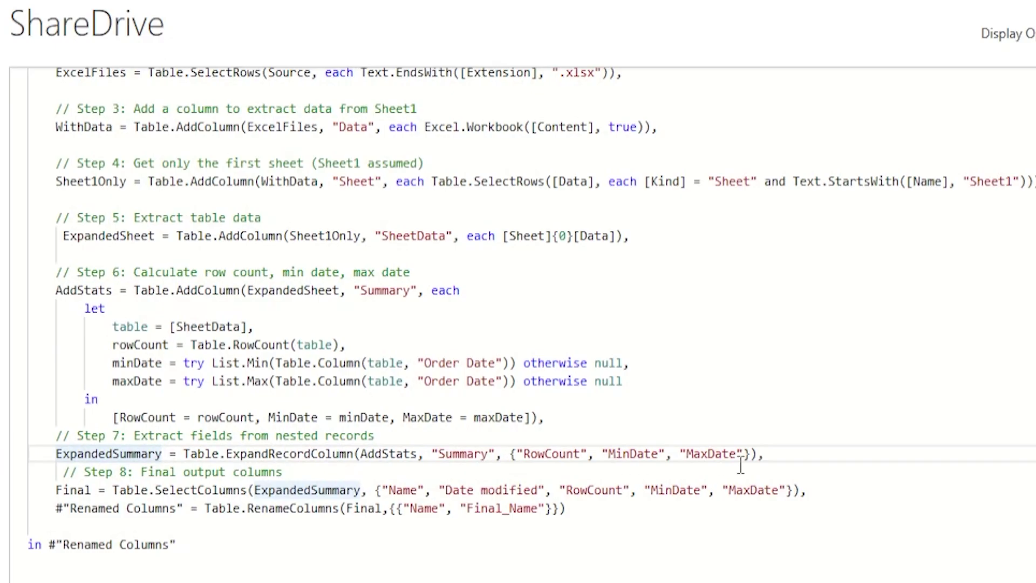
pyautogui.click(300, 527)
pyautogui.click(182, 492)
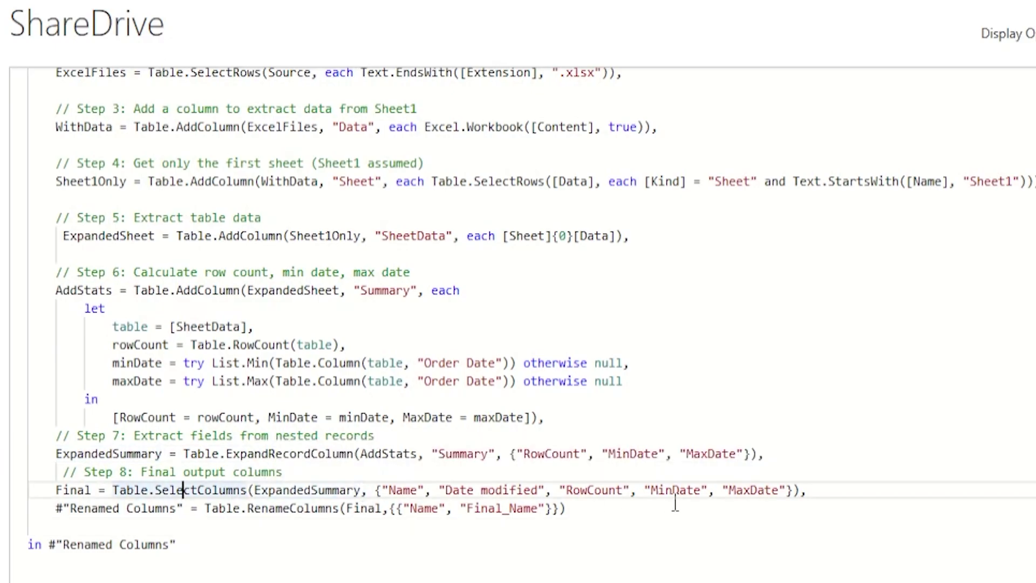
pyautogui.click(502, 508)
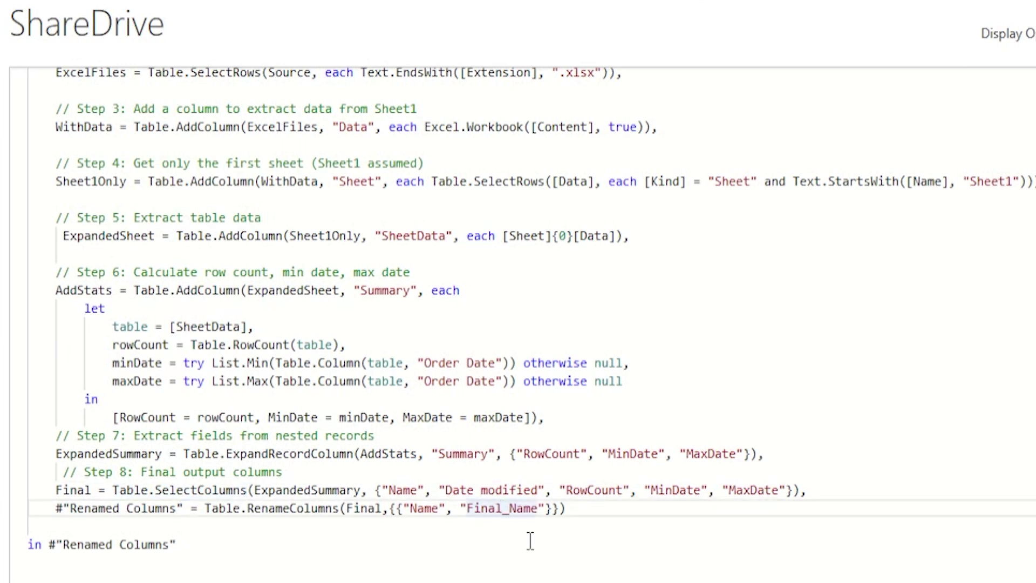
pyautogui.press('BackSpace')
pyautogui.press('BackSpace')
pyautogui.press('BackSpace')
pyautogui.press('BackSpace')
pyautogui.write('ile')
# Check RowCount, MinDate, MaxDate and the Name-to-File_Name rename in the final columns.
pyautogui.click(587, 490)
pyautogui.click(686, 491)
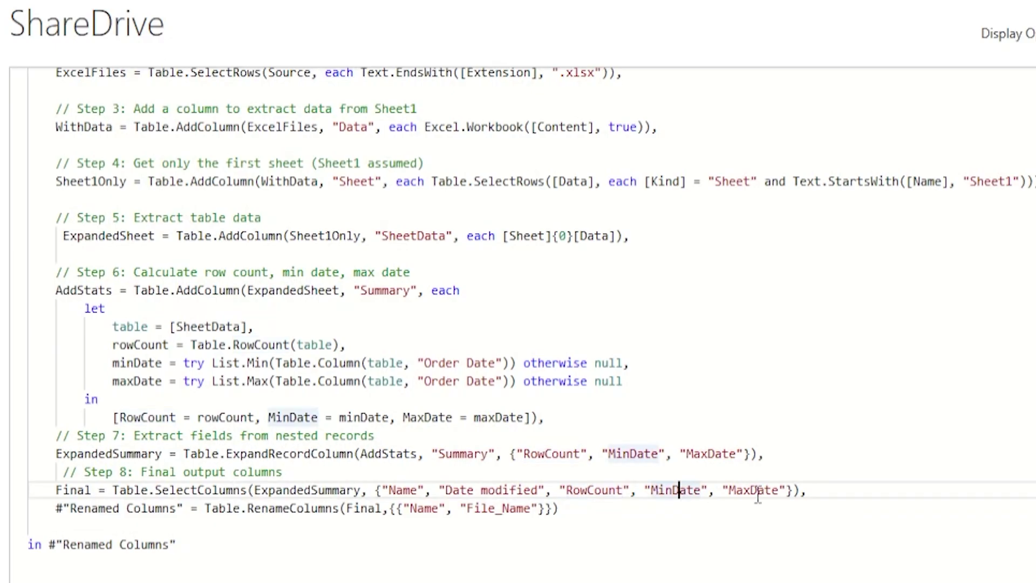
pyautogui.click(757, 490)
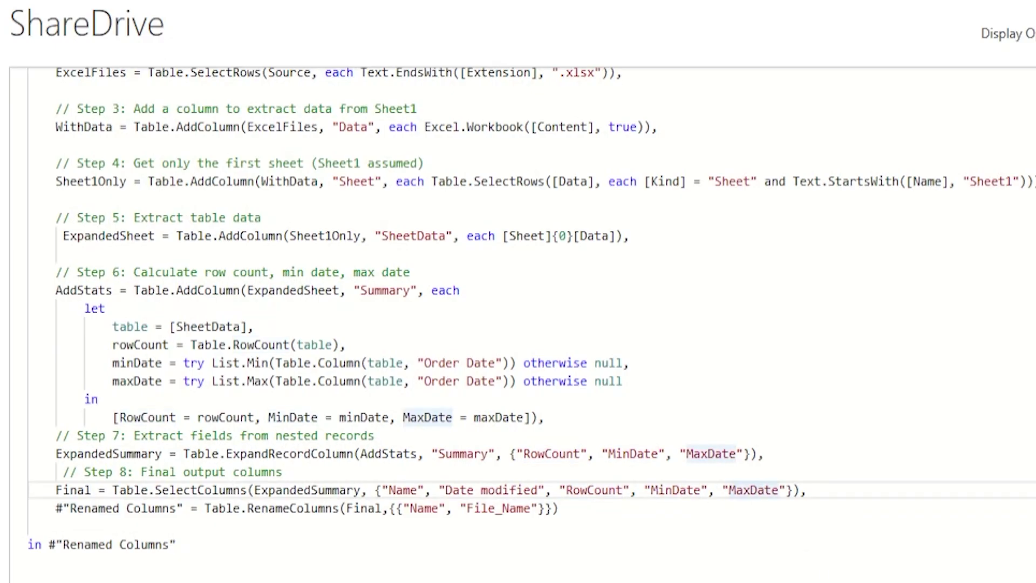
pyautogui.click(313, 526)
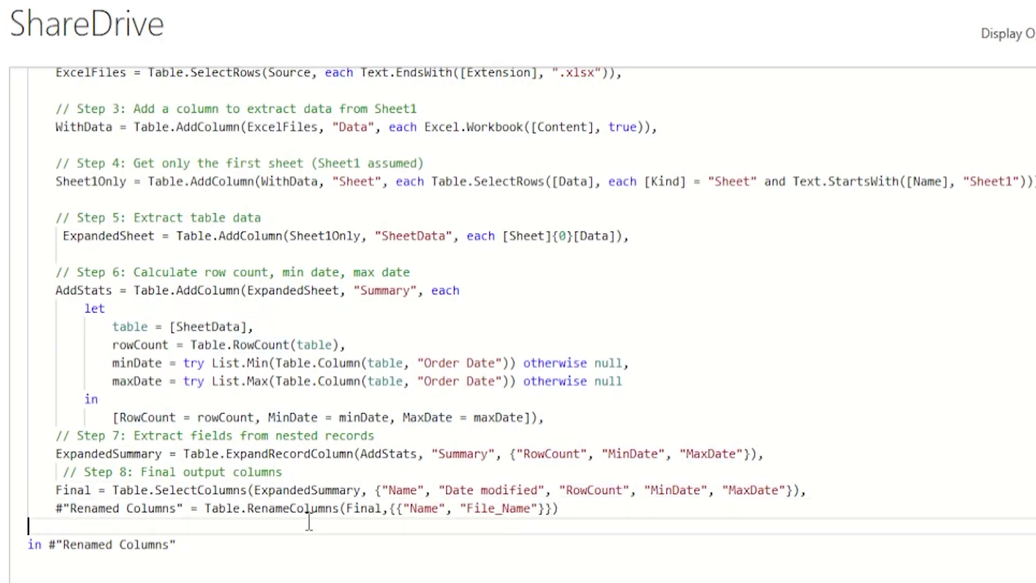
pyautogui.click(569, 507)
pyautogui.click(423, 507)
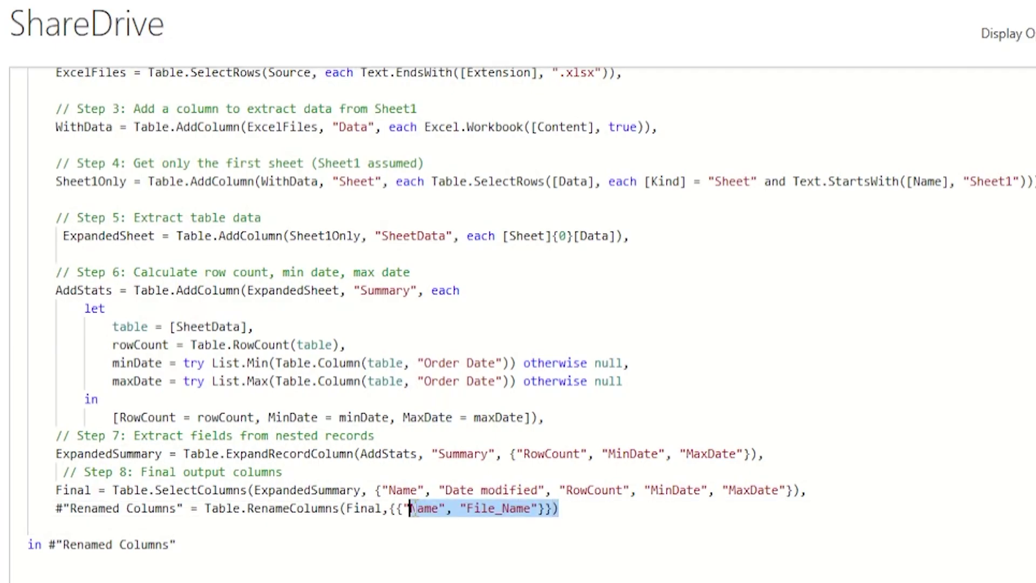
pyautogui.click(461, 508)
pyautogui.moveTo(461, 508); pyautogui.dragTo(539, 509)
# Save the edited M code and load the ShareDrive query into the report with Close & Apply.
pyautogui.click(586, 516)
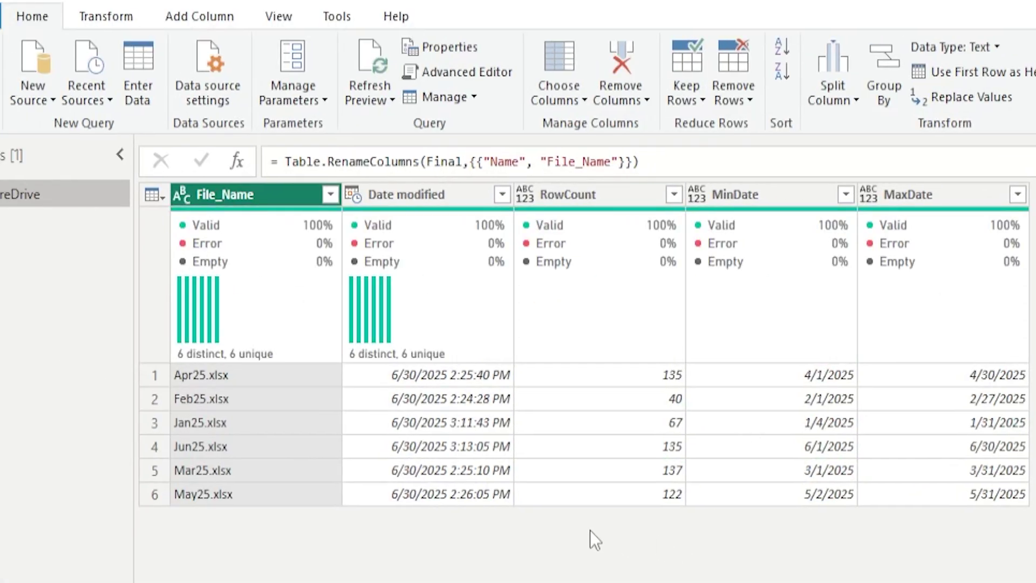
pyautogui.click(2, 105)
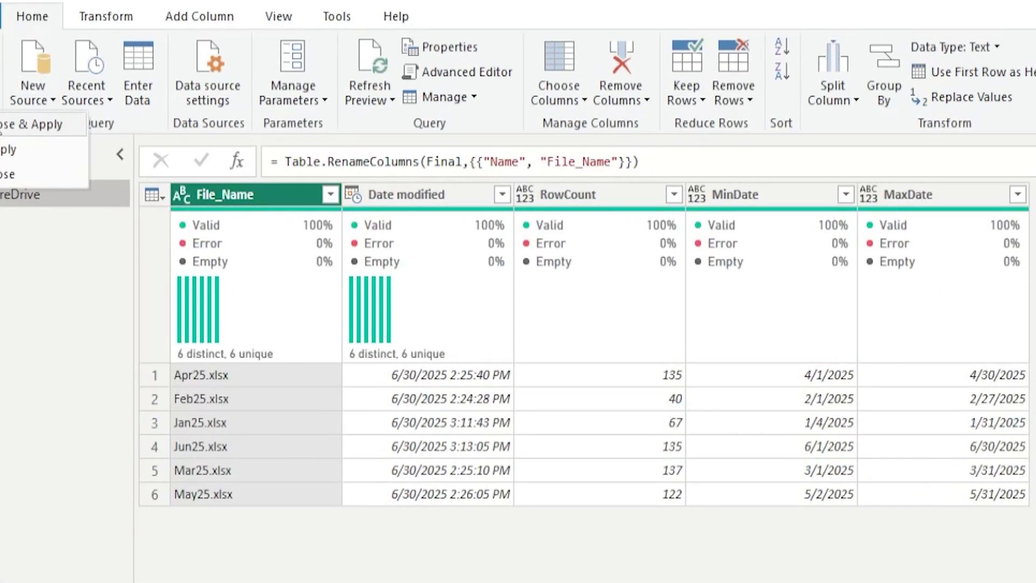
pyautogui.click(6, 124)
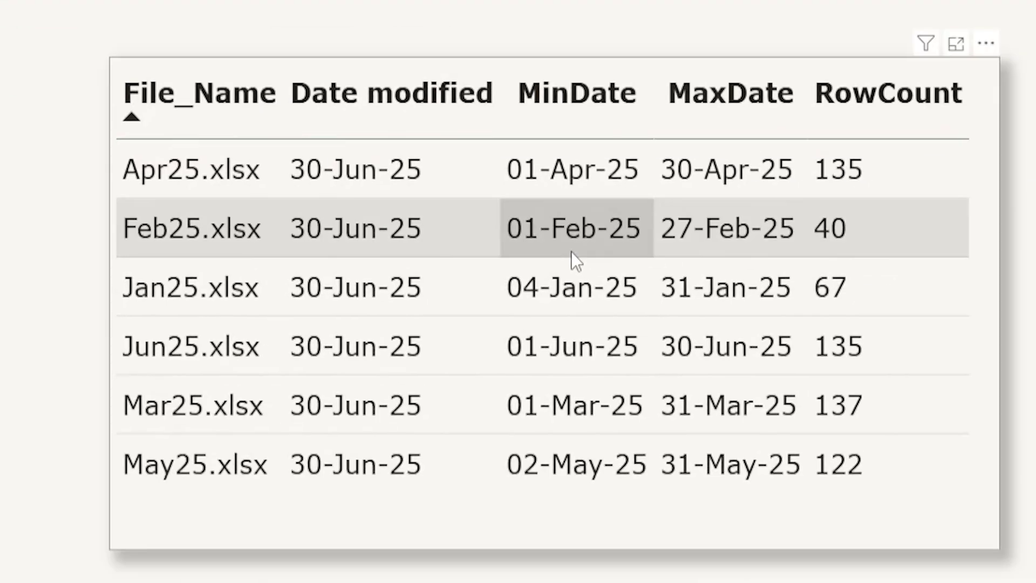